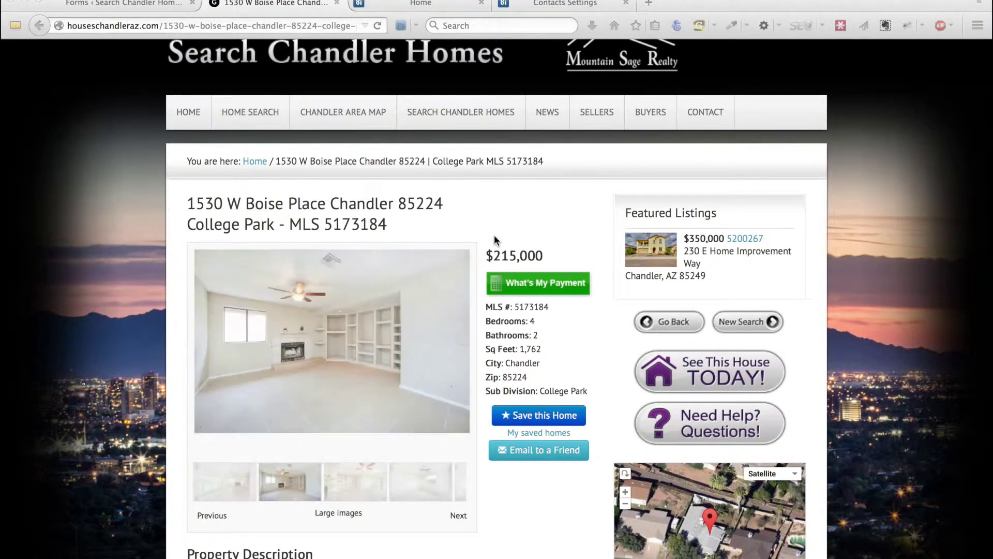
# Preview and close the 'See This House TODAY!' request form, then switch to the Top Producer 8i tab
pyautogui.scroll(1, 706, 366)
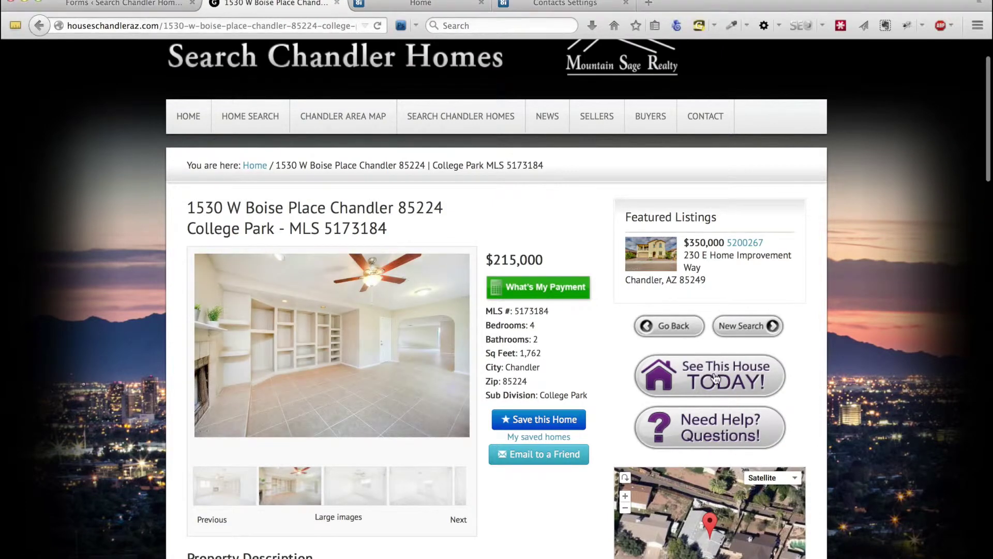
pyautogui.click(715, 376)
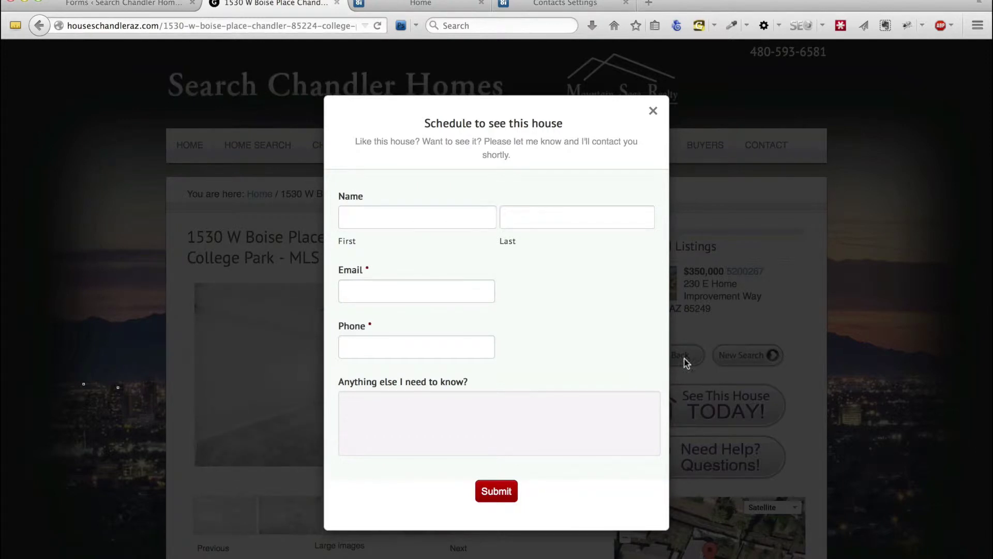
pyautogui.click(653, 111)
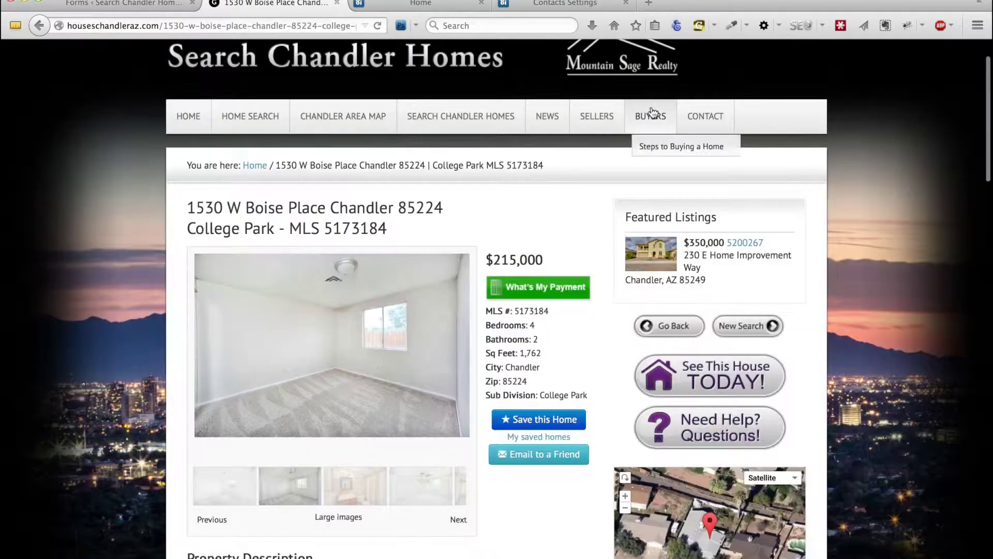
pyautogui.click(427, 4)
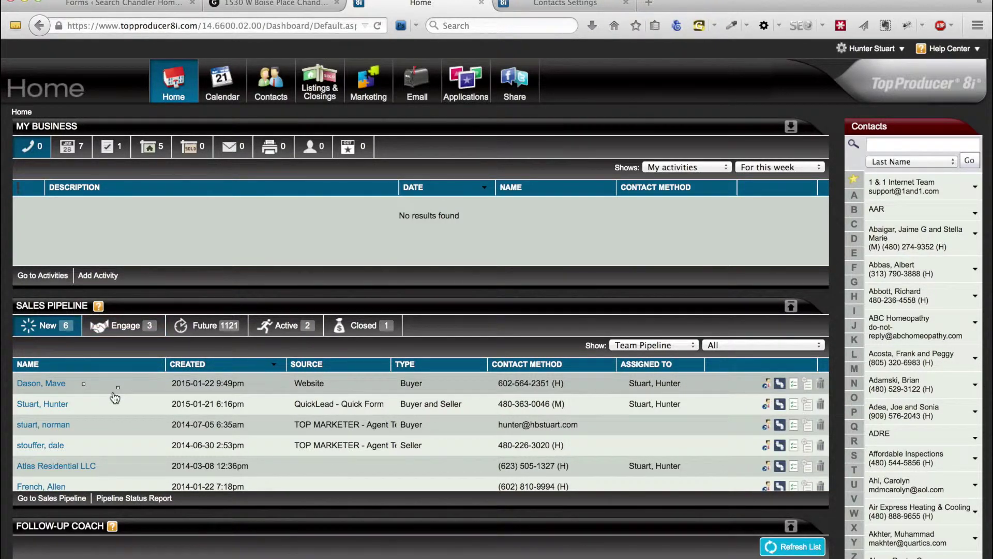
# Copy the lead-forwarding email address from Top Producer 8i's Contacts settings
pyautogui.moveTo(839, 55)
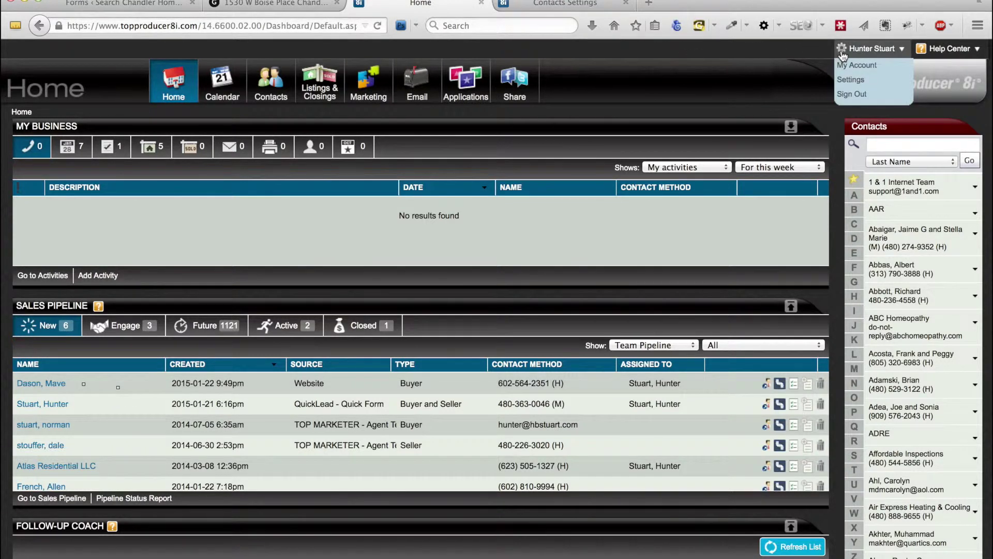
pyautogui.click(851, 80)
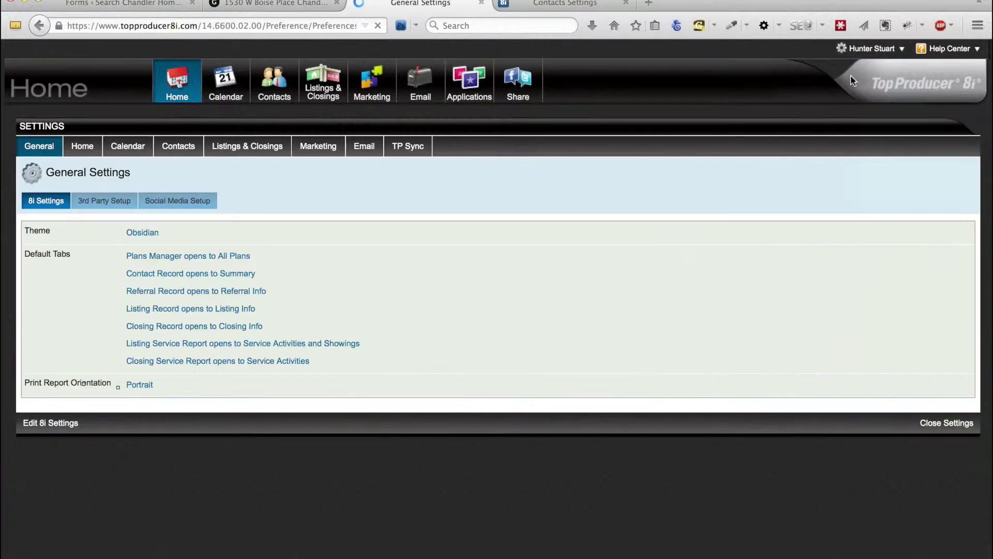
pyautogui.click(186, 148)
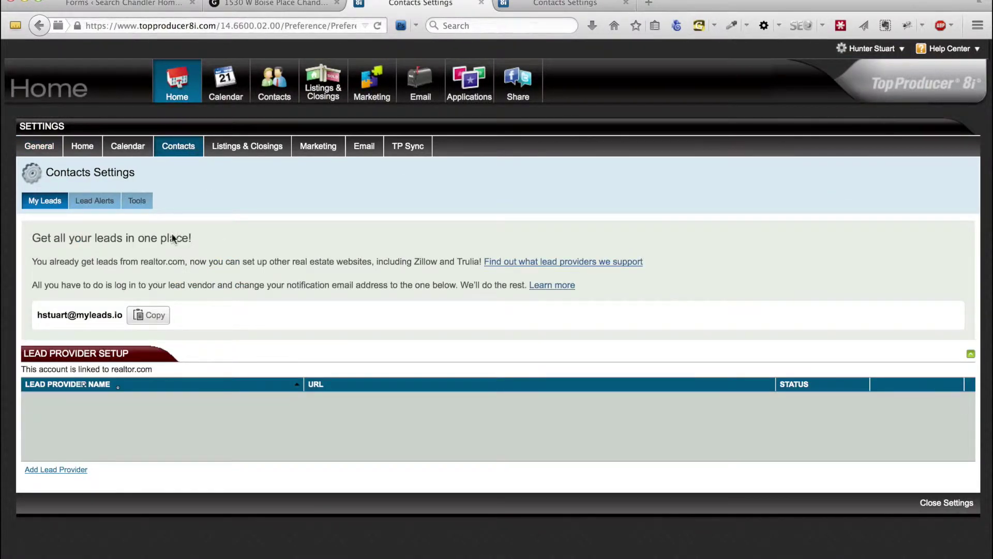
pyautogui.click(153, 316)
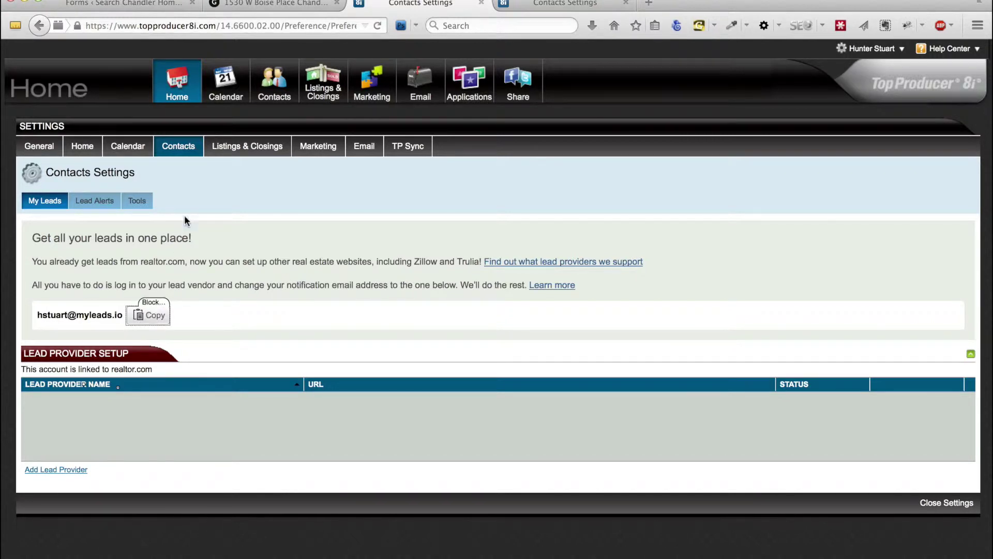
pyautogui.click(125, 5)
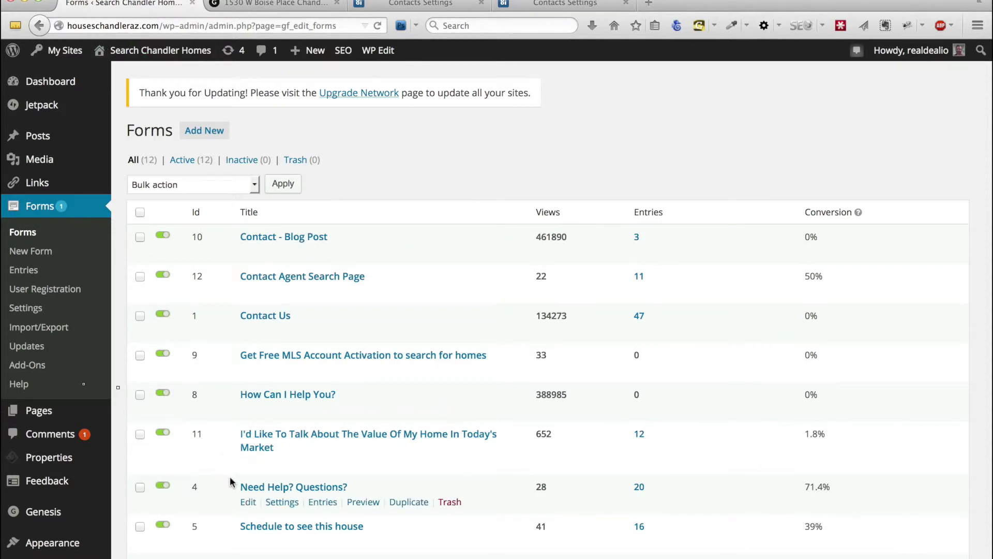
# Check the Pro-Found MLS settings to confirm form ID 5 drives the house-viewing button
pyautogui.click(265, 3)
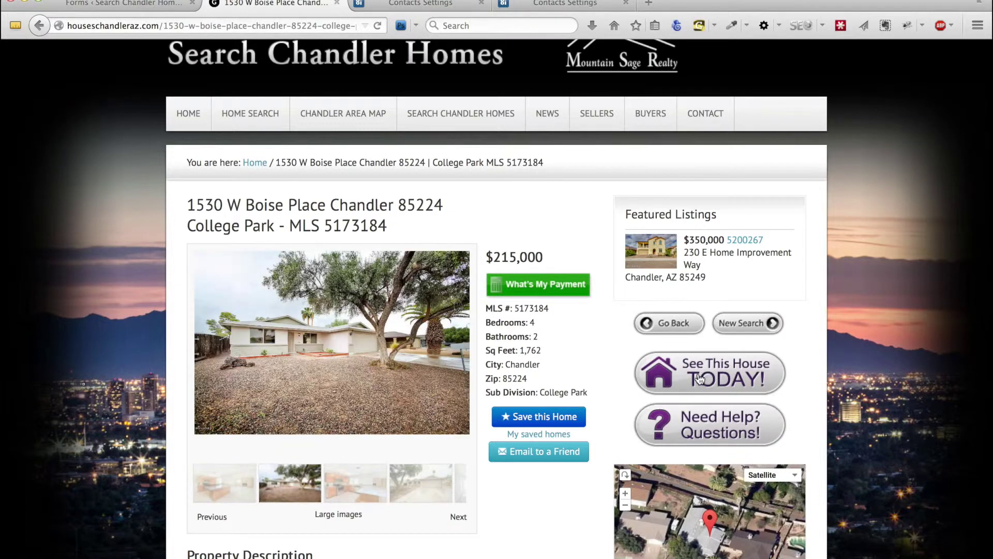
pyautogui.click(119, 4)
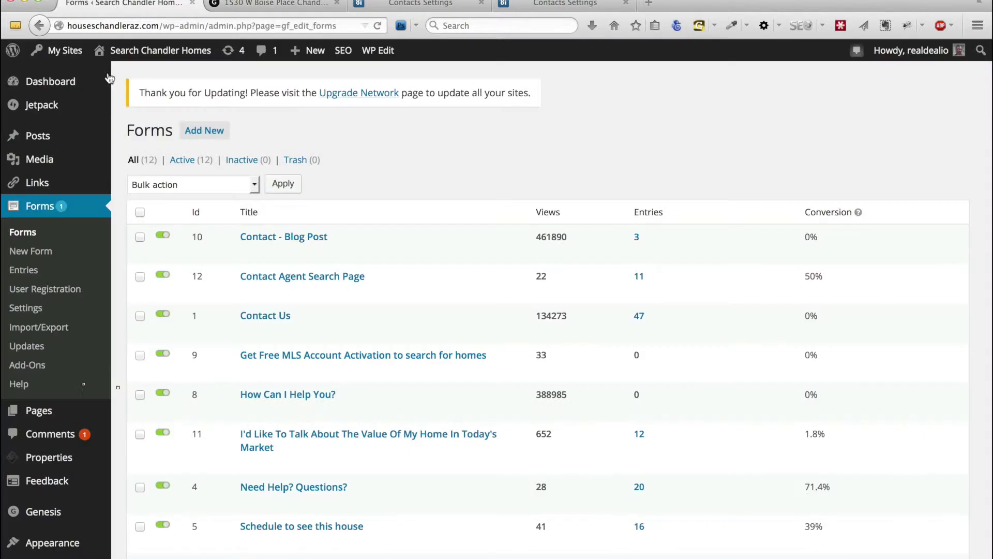
pyautogui.scroll(-3, 44, 313)
pyautogui.scroll(-3, 44, 313)
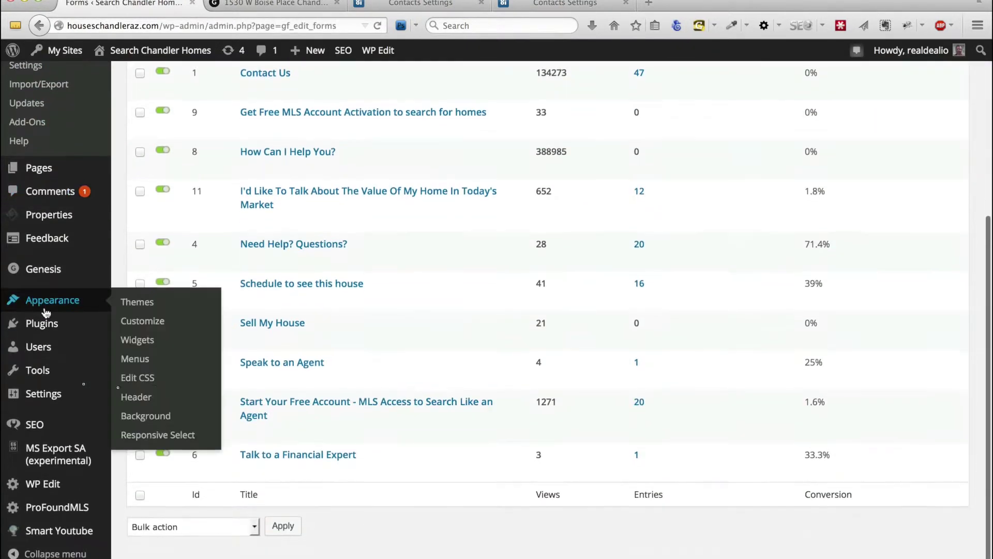
pyautogui.moveTo(62, 512)
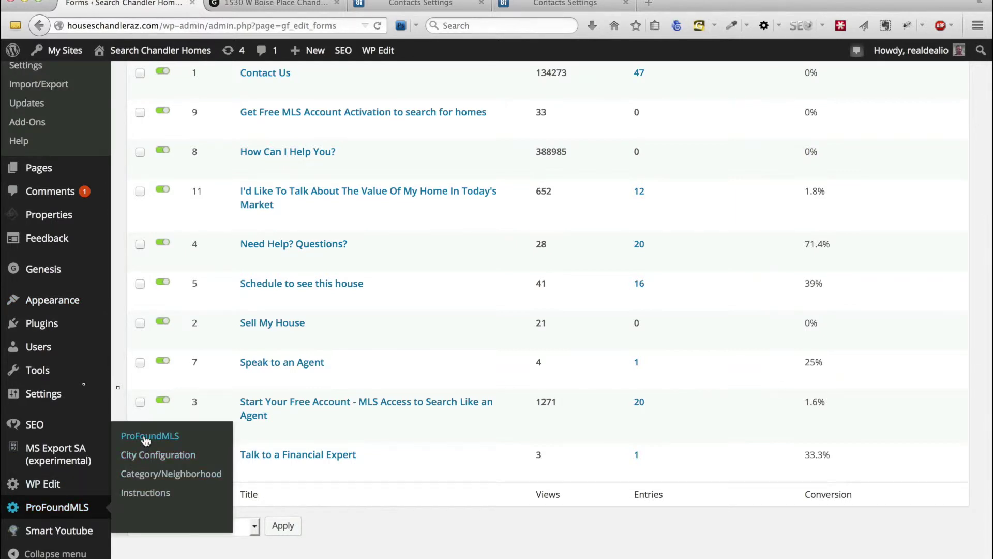
pyautogui.click(146, 439)
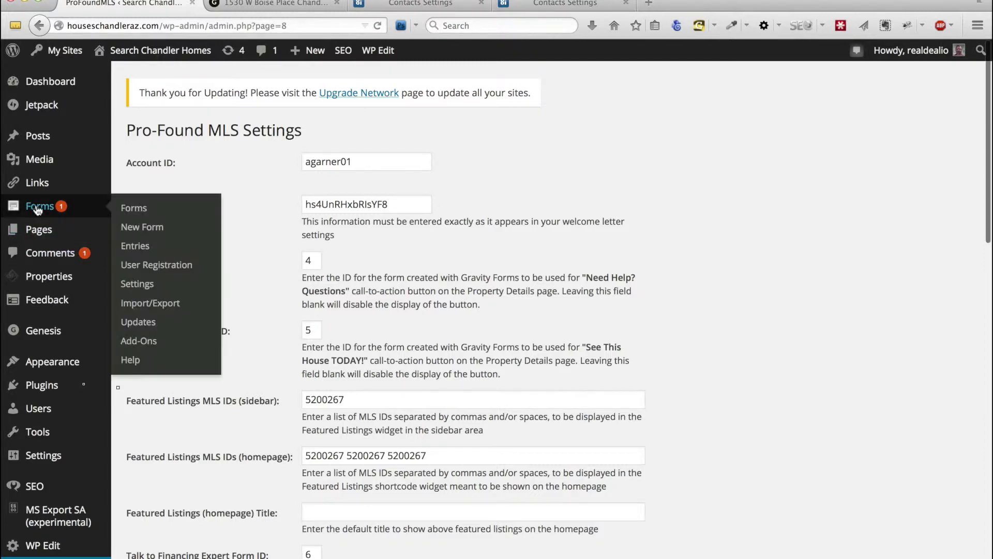
pyautogui.click(117, 210)
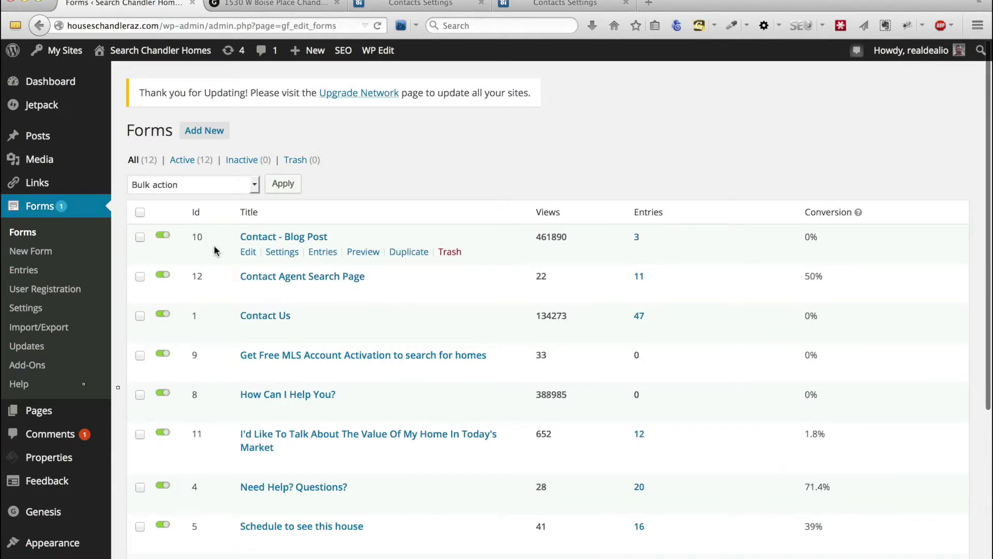
# Open the Notifications for form 5, 'Schedule to see this house', and add a new notification
pyautogui.scroll(-2, 201, 242)
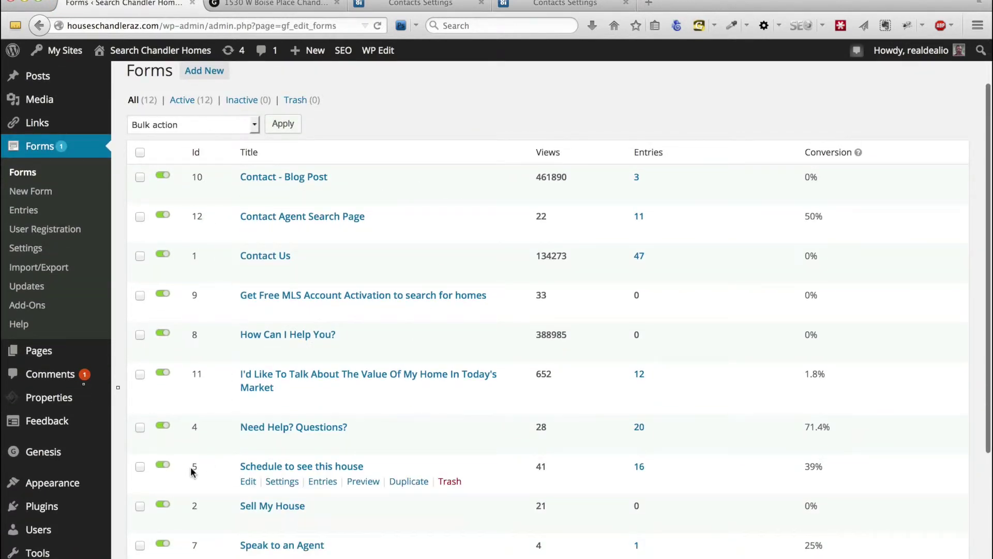
pyautogui.click(249, 483)
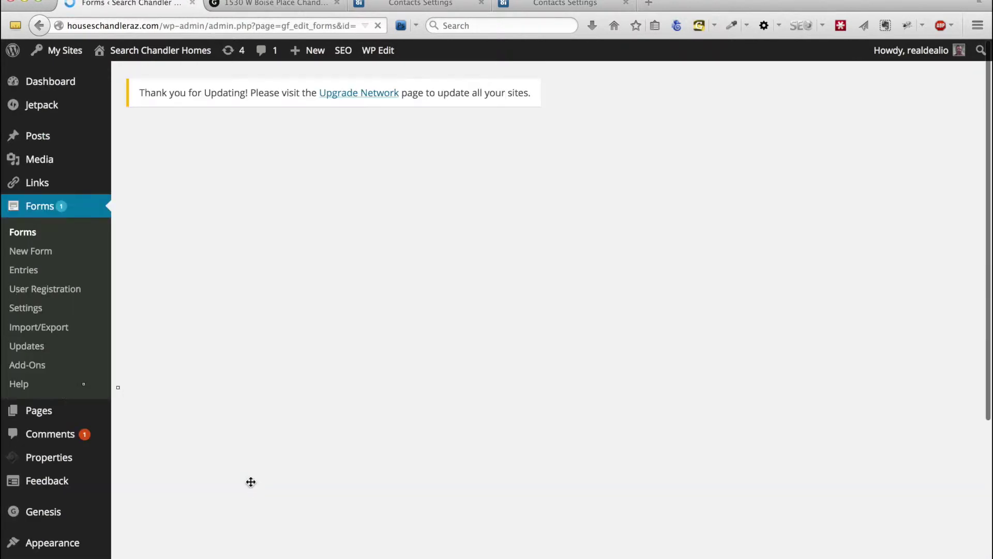
pyautogui.moveTo(252, 181)
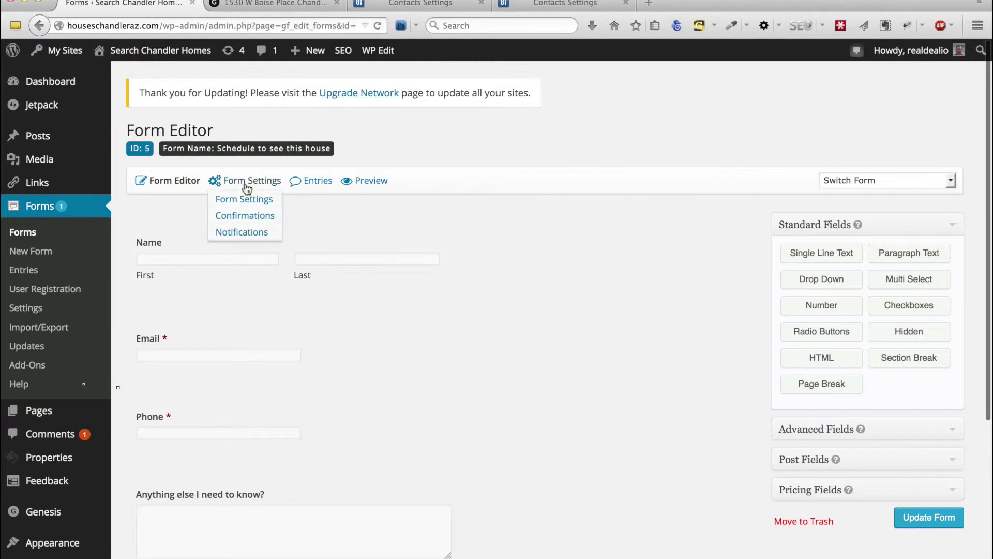
pyautogui.click(250, 232)
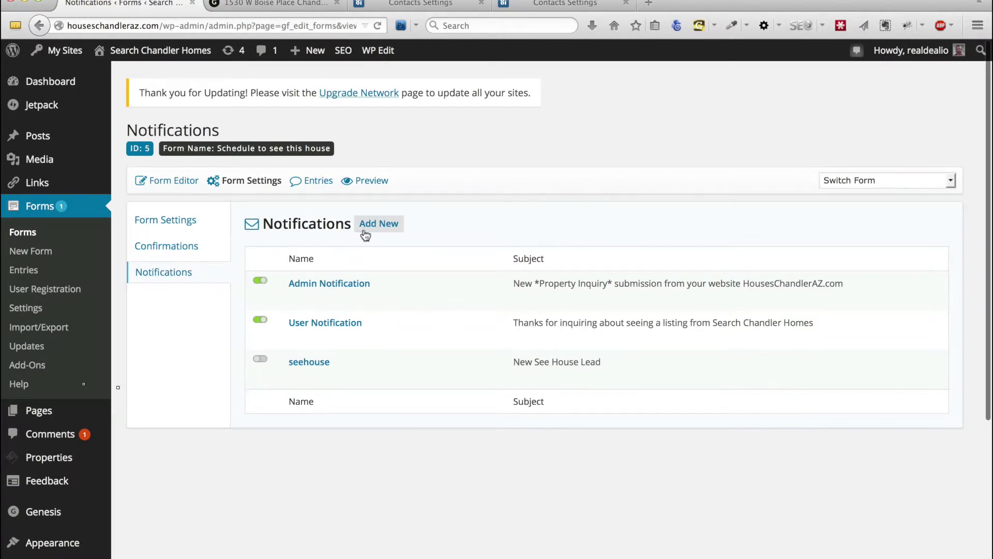
pyautogui.click(379, 224)
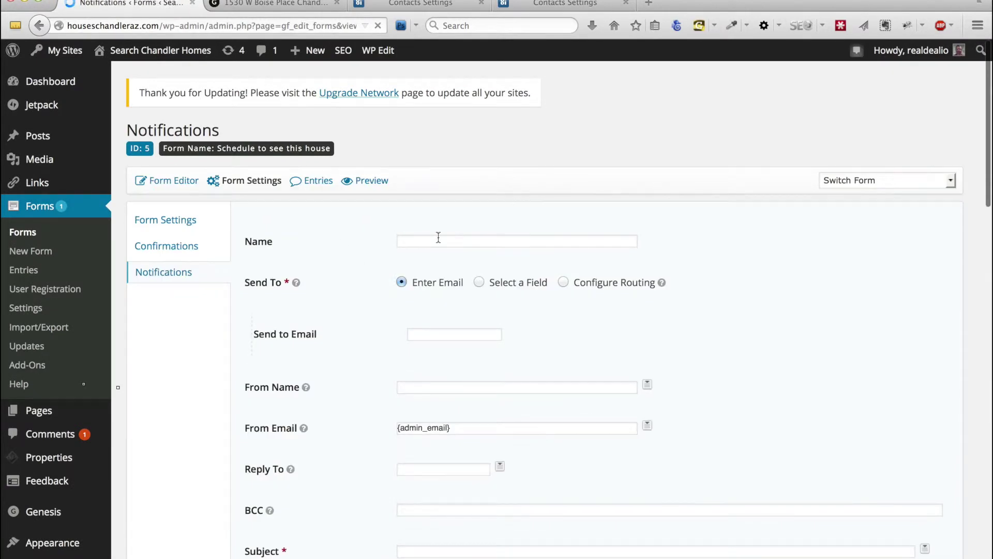
# Name the notification 'Top Producer' and paste the lead-forwarding address as its recipient
pyautogui.click(438, 237)
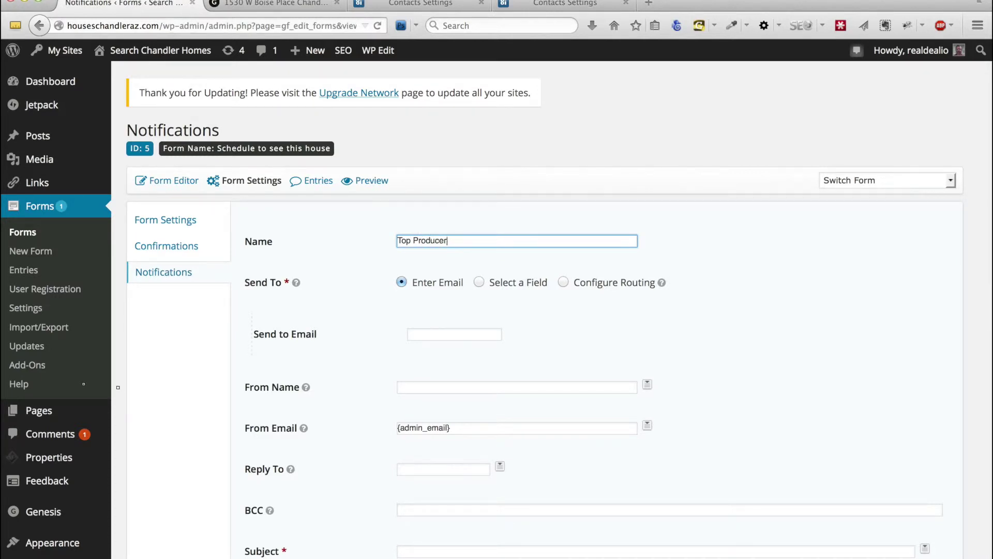
pyautogui.click(445, 336)
pyautogui.press('super+v')
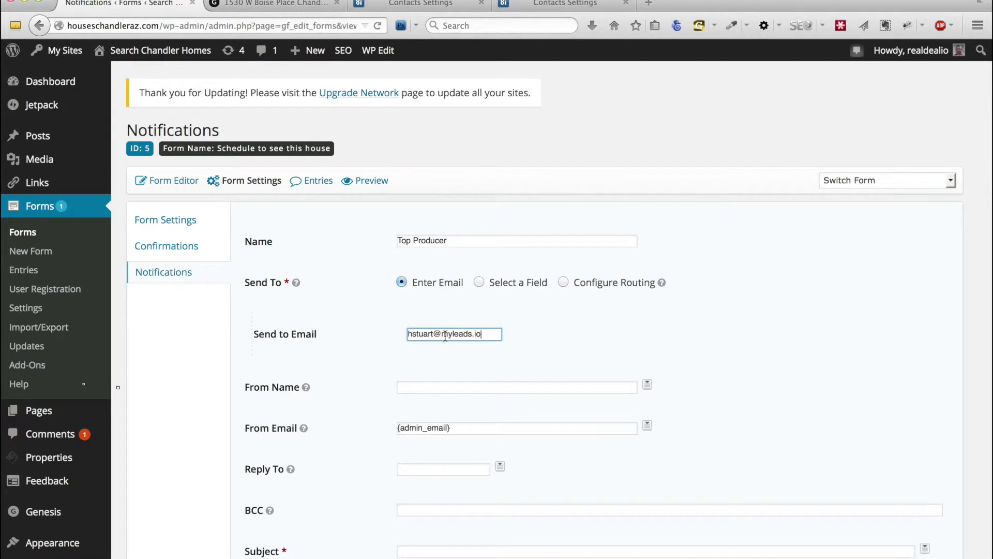
pyautogui.click(444, 4)
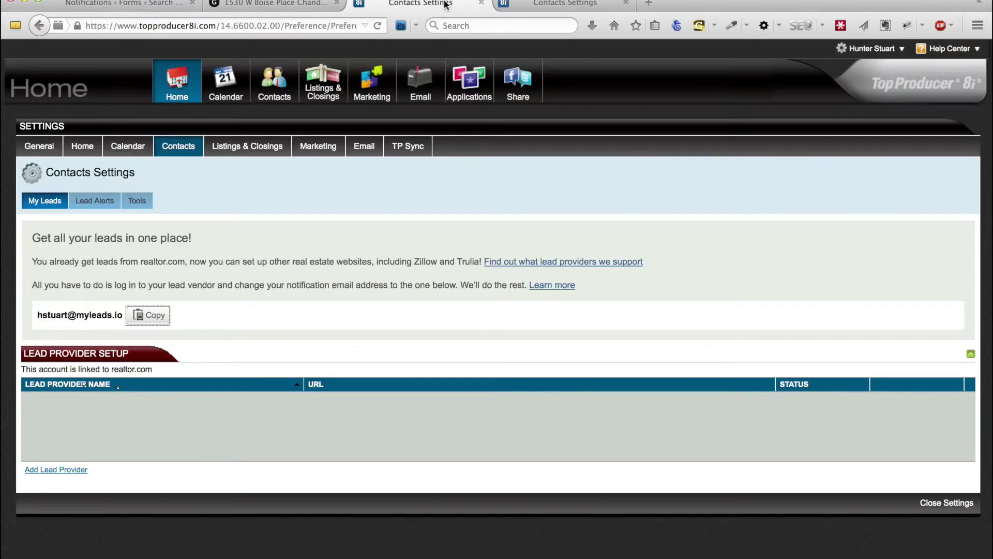
pyautogui.click(129, 5)
# Set From Name to the lead's Name (First) and Name (Last) merge tags
pyautogui.scroll(-3, 498, 339)
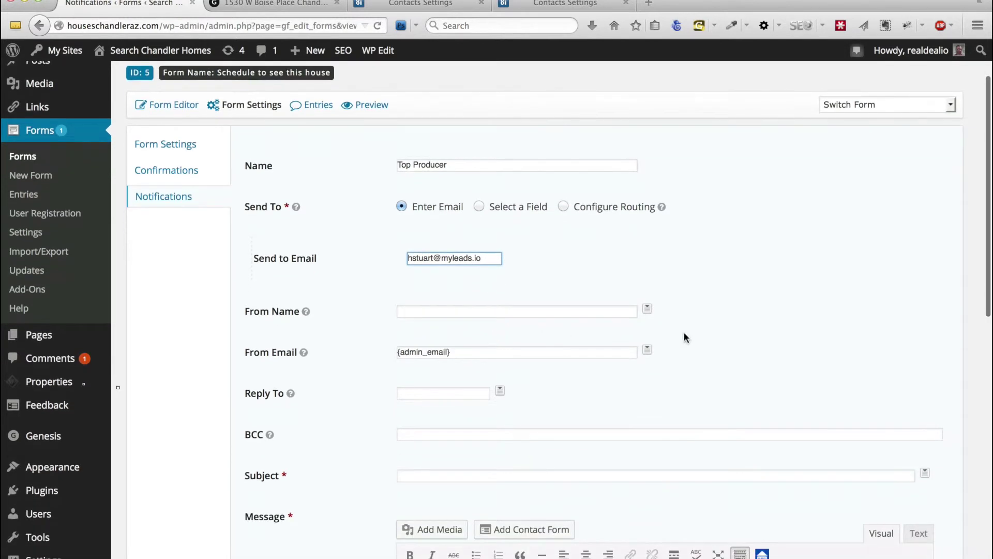
pyautogui.click(647, 311)
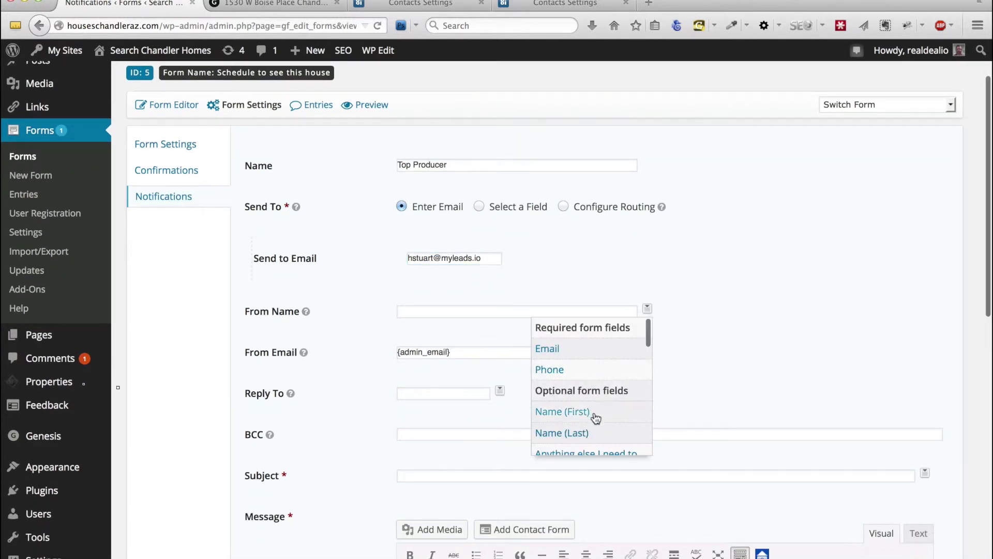
pyautogui.click(594, 412)
pyautogui.click(650, 309)
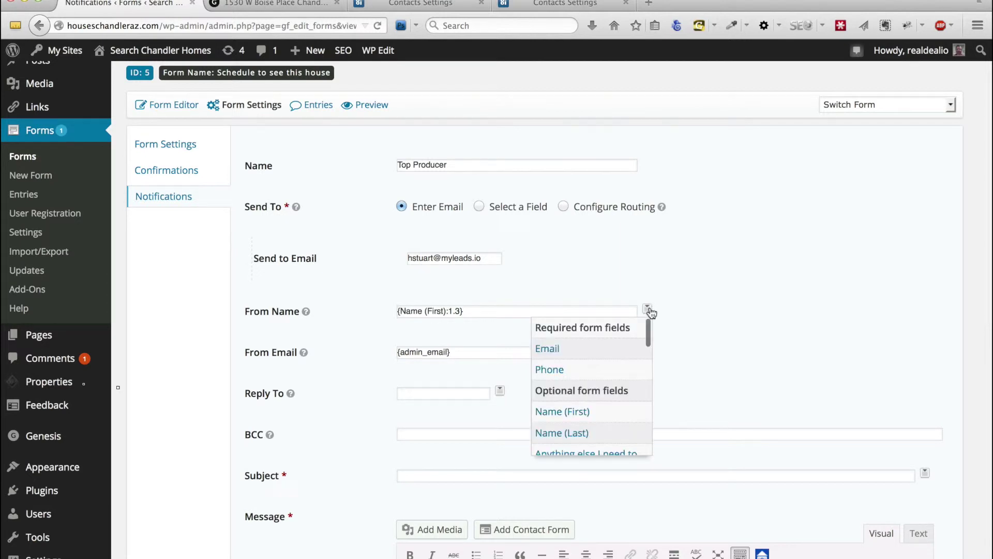
pyautogui.click(597, 431)
# Replace {admin_email} in From Email with the lead's {Email:2} tag
pyautogui.click(409, 352)
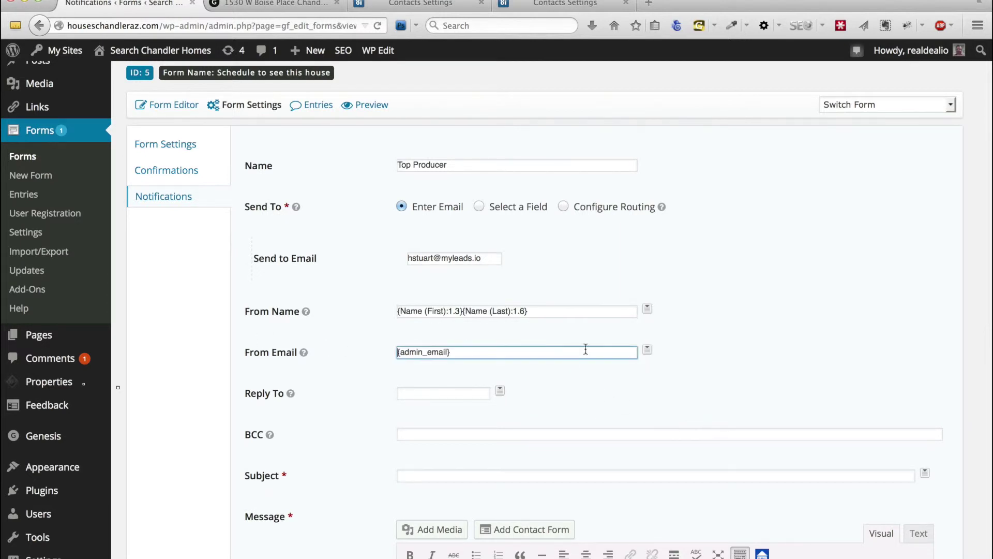
pyautogui.moveTo(476, 354); pyautogui.dragTo(331, 338)
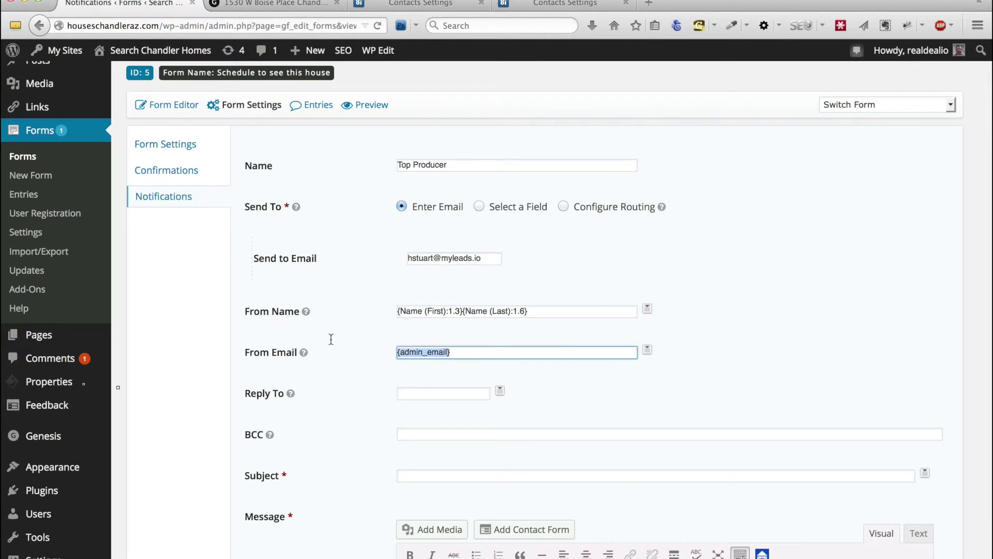
pyautogui.click(647, 350)
pyautogui.click(589, 387)
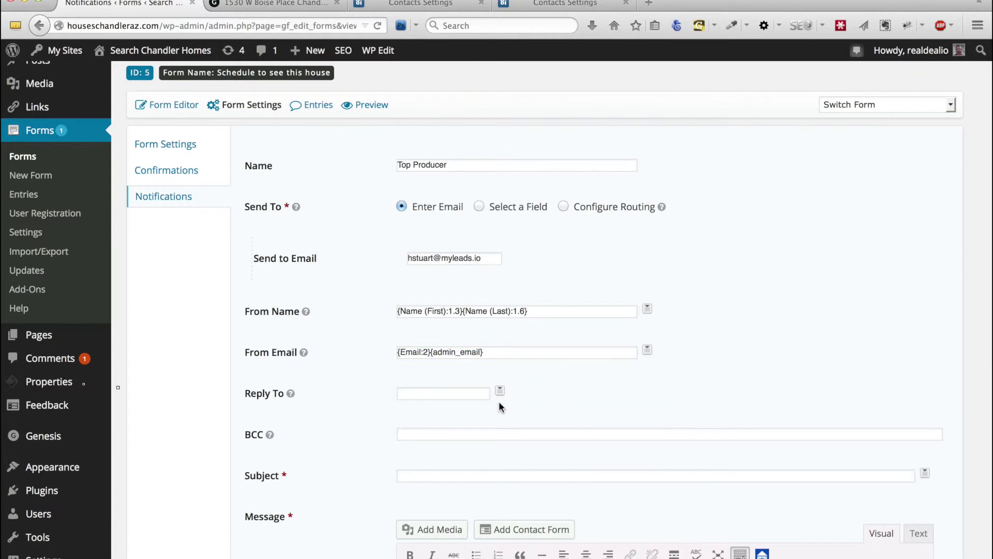
pyautogui.click(509, 352)
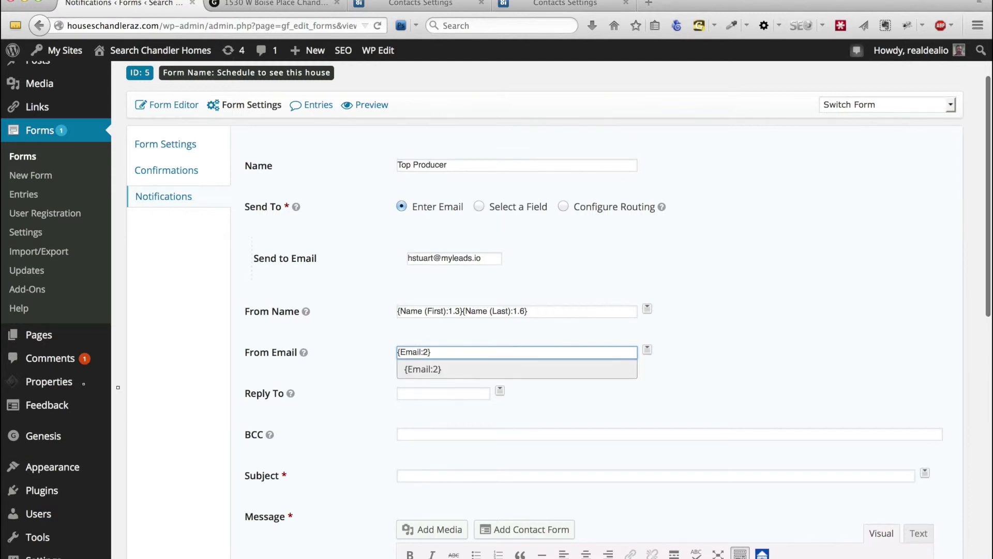
# Set Reply To to the lead's Email tag and the subject to 'new top producer'
pyautogui.click(499, 390)
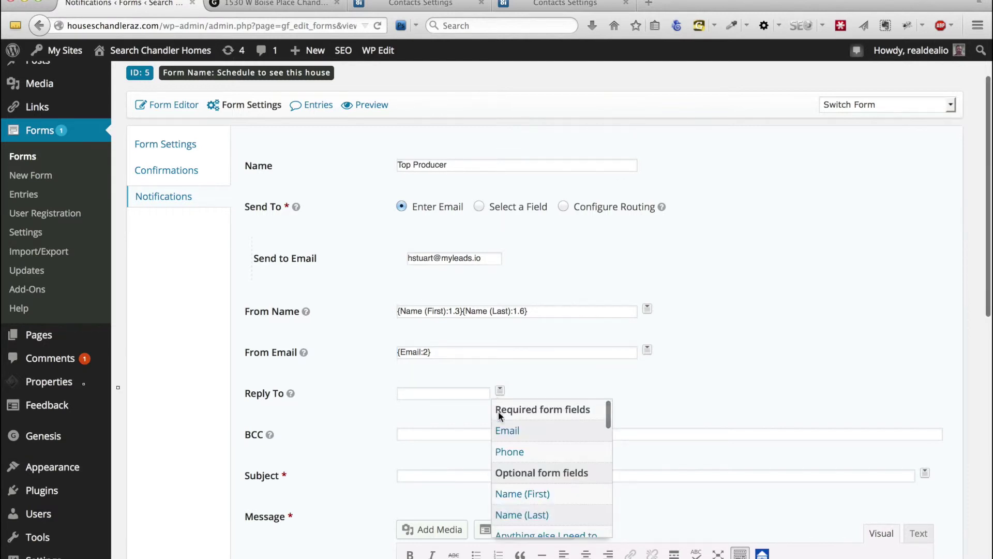
pyautogui.click(508, 432)
pyautogui.scroll(-3, 465, 440)
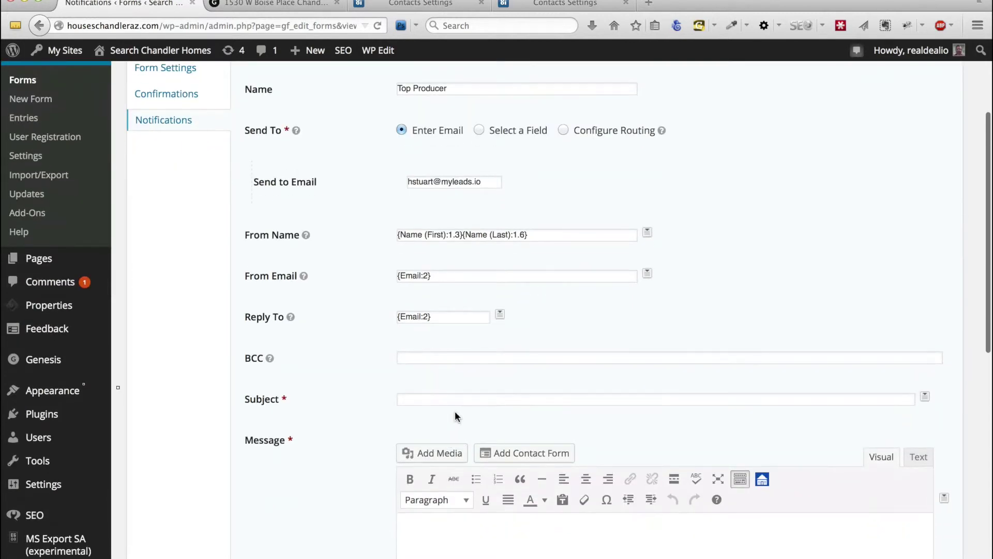
pyautogui.click(453, 401)
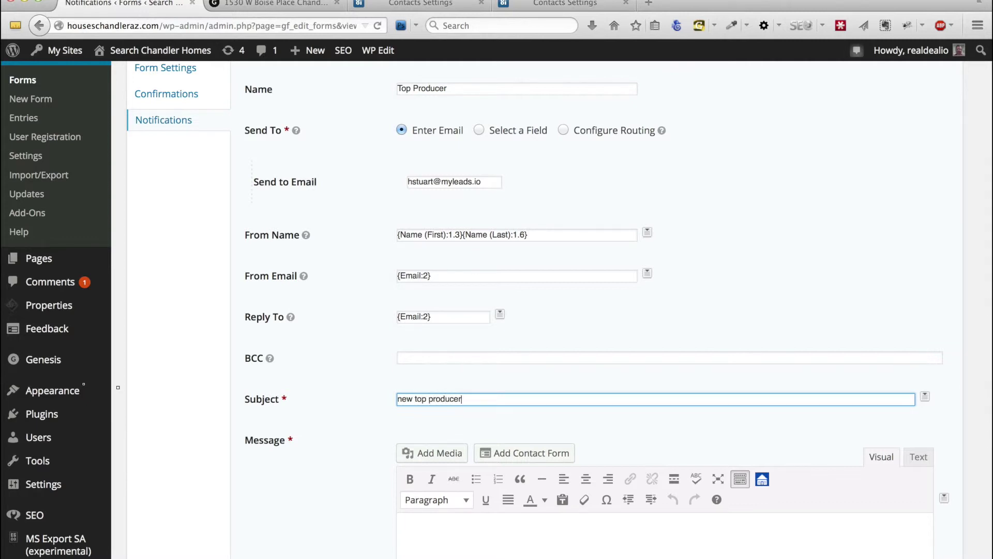
# Insert All Submitted Fields into the message and save the notification
pyautogui.scroll(-10, 748, 336)
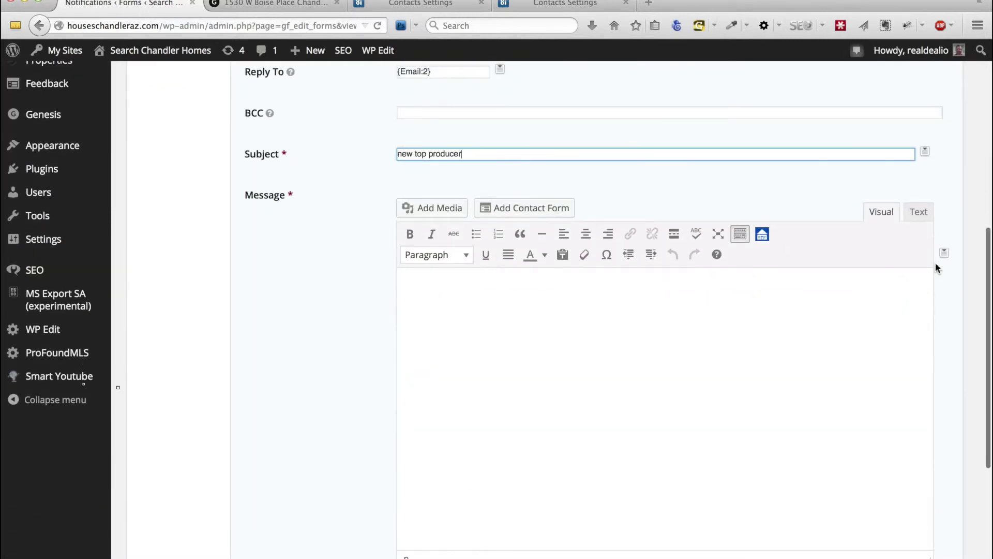
pyautogui.click(945, 257)
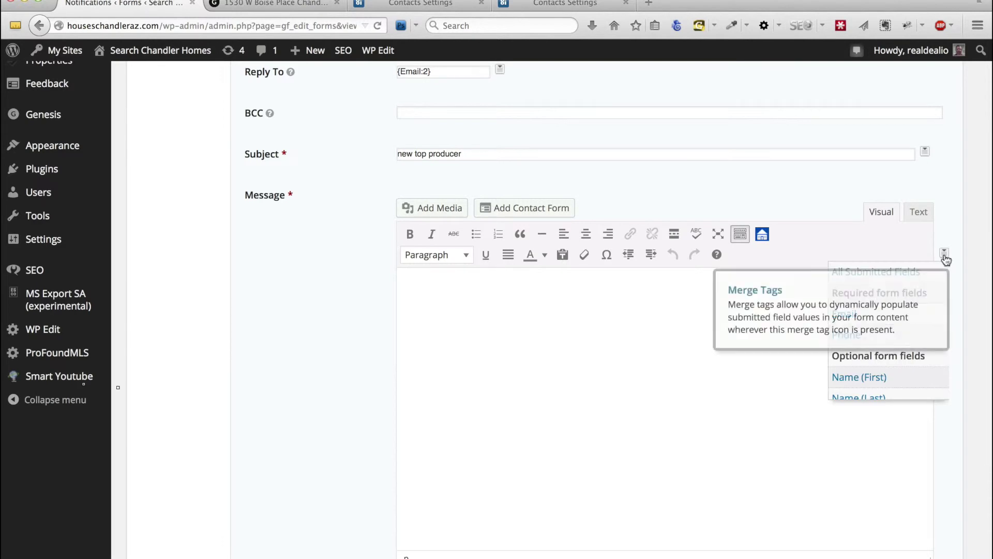
pyautogui.click(875, 271)
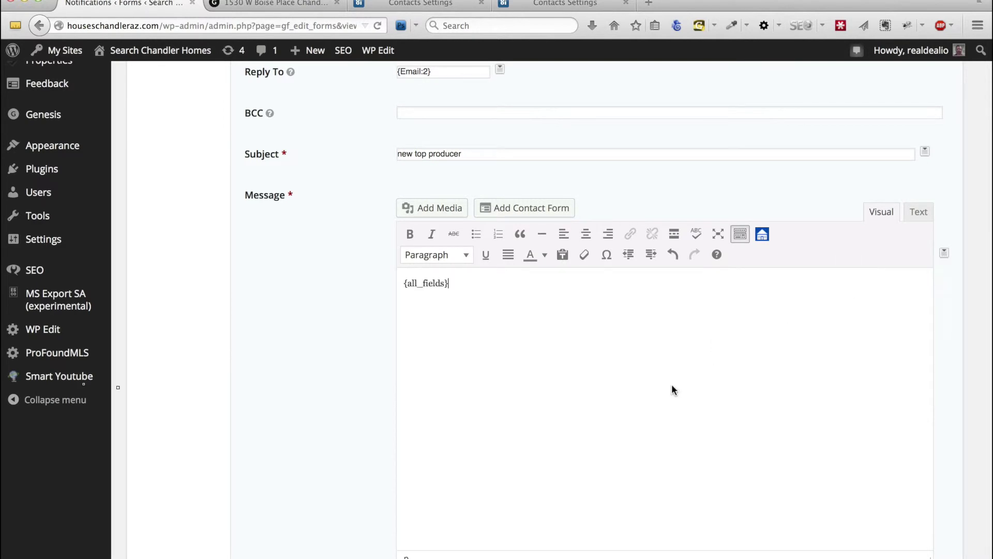
pyautogui.scroll(-4, 672, 390)
pyautogui.scroll(-2, 673, 390)
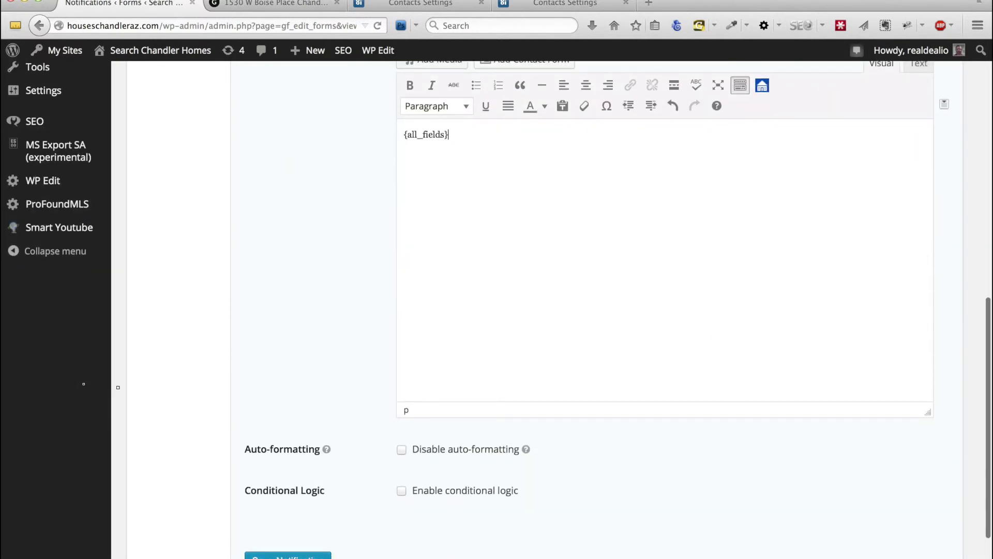
pyautogui.click(288, 555)
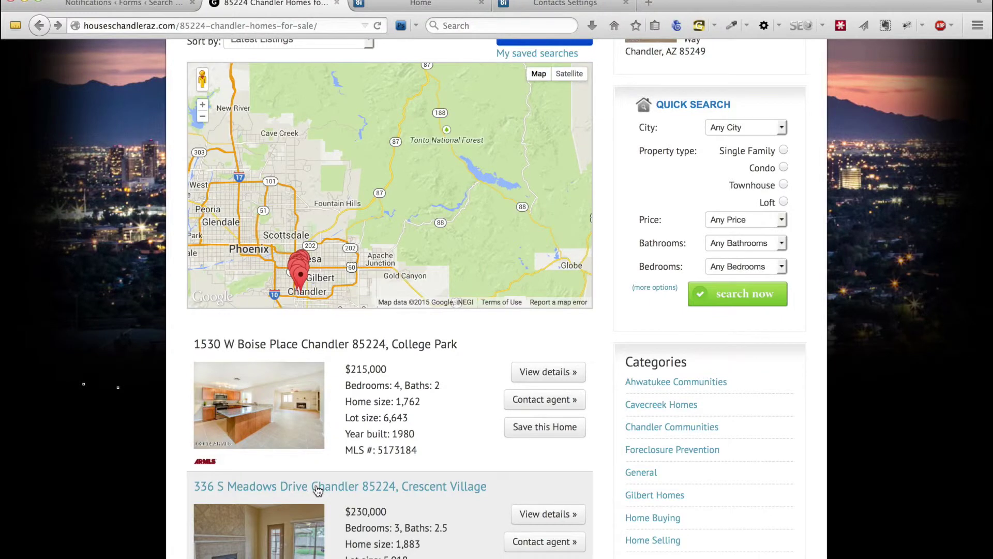
pyautogui.scroll(-5, 318, 491)
pyautogui.scroll(-1, 318, 490)
pyautogui.click(345, 389)
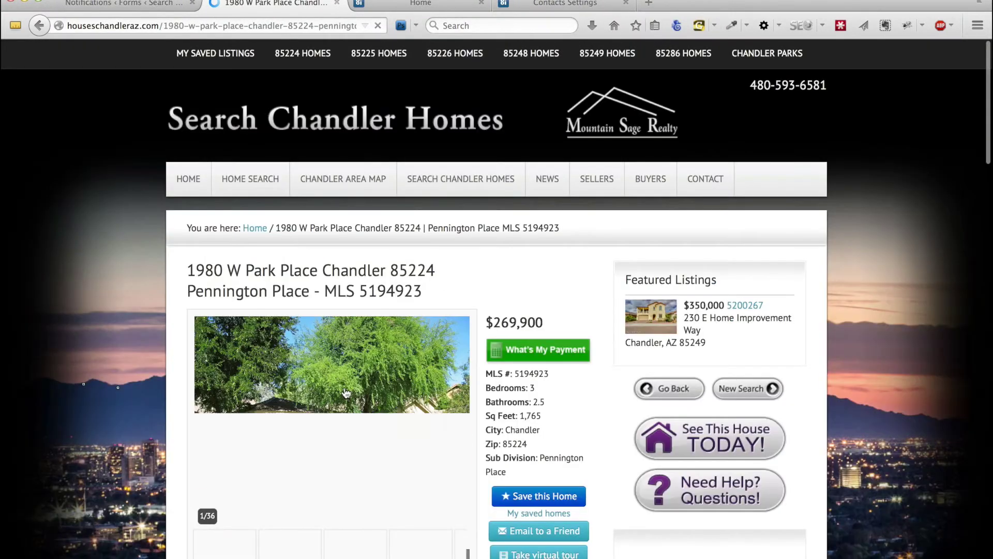
pyautogui.click(694, 439)
# Fill in a test lead's first and last name, email and phone, and submit the request
pyautogui.click(410, 221)
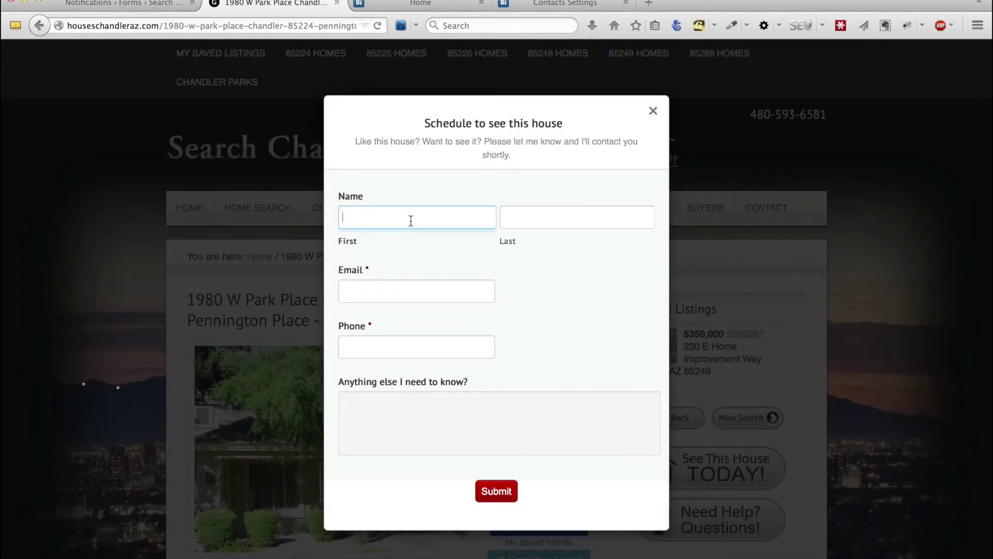
pyautogui.write('Mi')
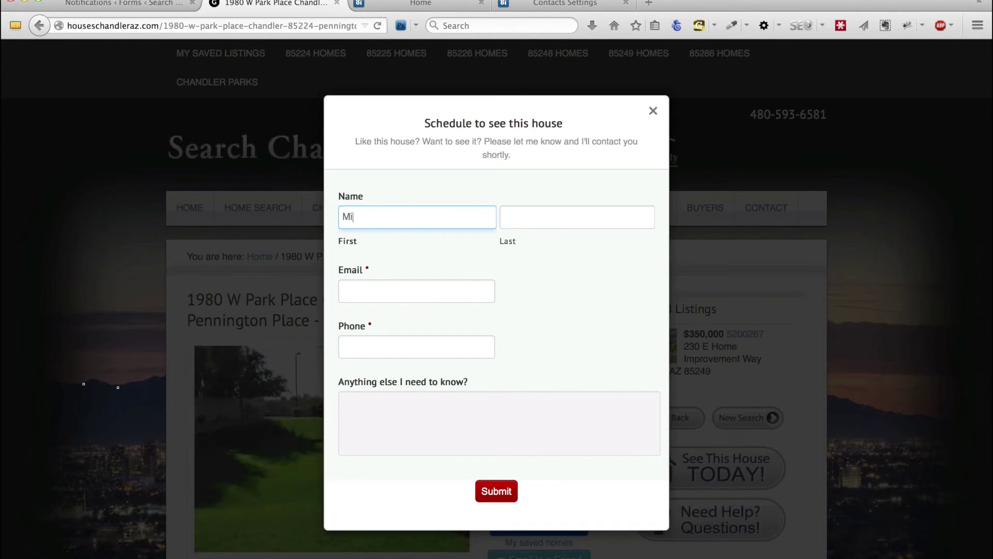
pyautogui.write('ckey')
pyautogui.click(577, 217)
pyautogui.write('Mouse')
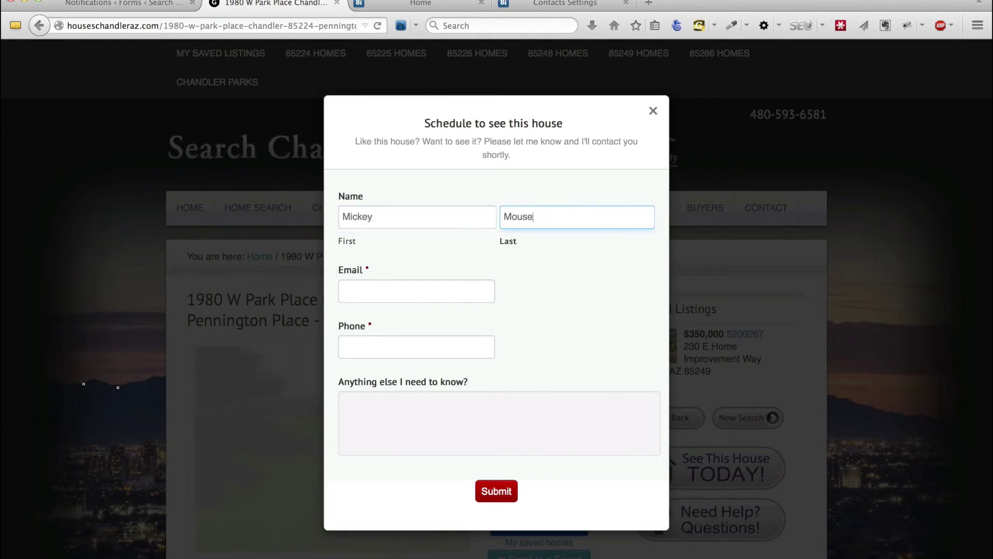
pyautogui.click(416, 291)
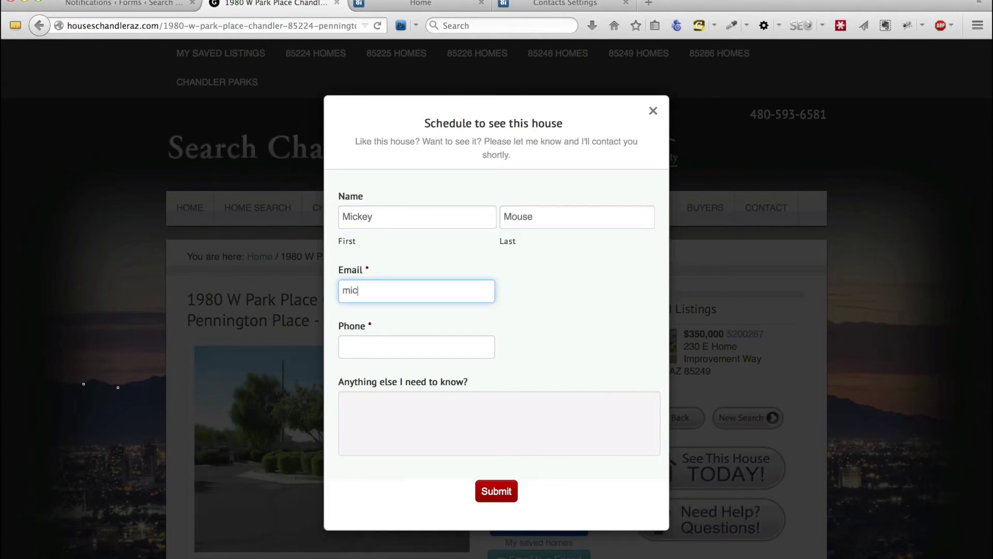
pyautogui.write('mickey@mouse.com')
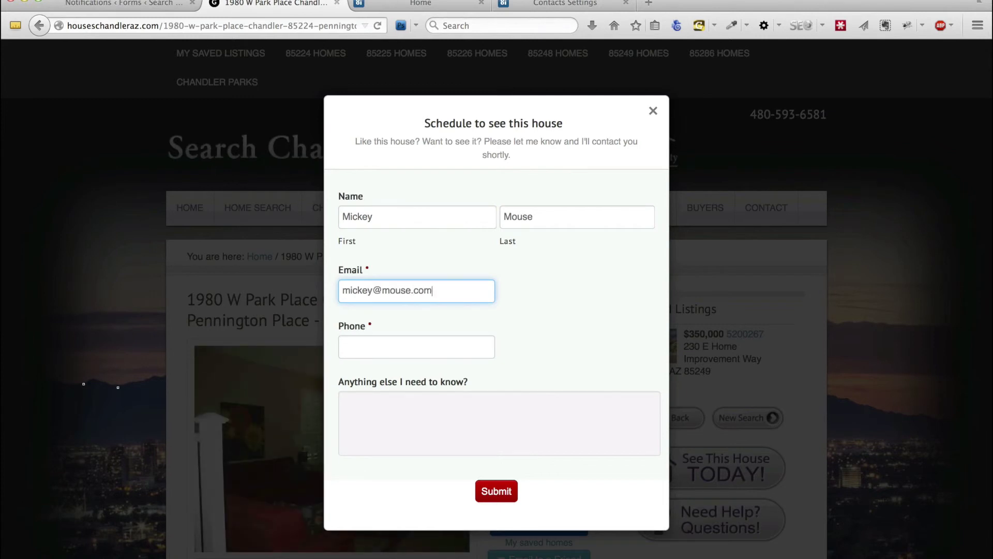
pyautogui.press('Tab')
pyautogui.write('666')
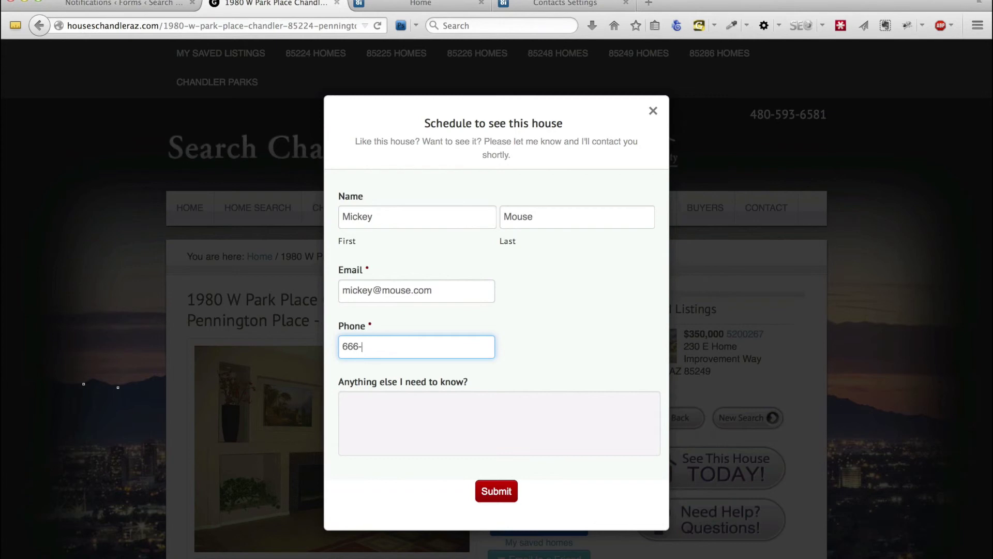
pyautogui.write('-777-8888')
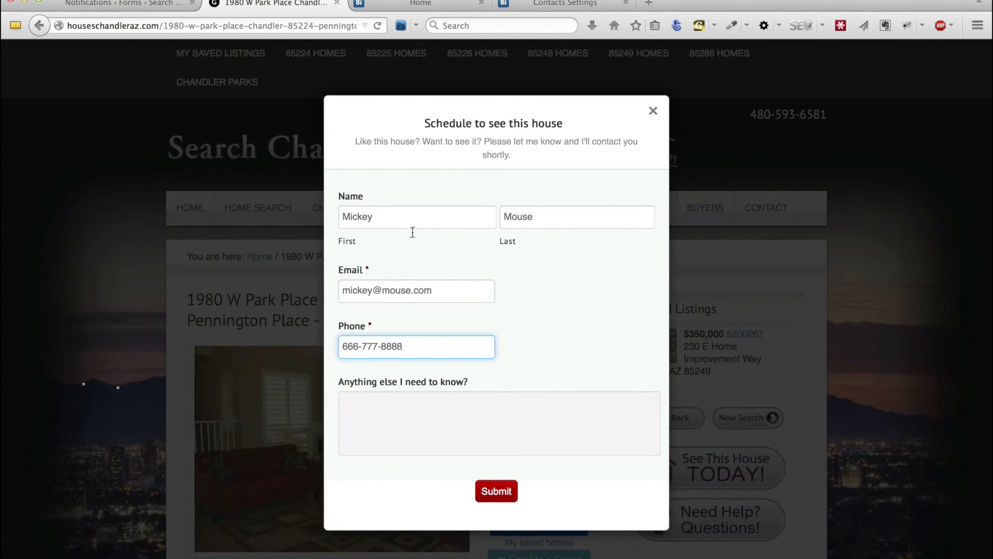
pyautogui.click(500, 494)
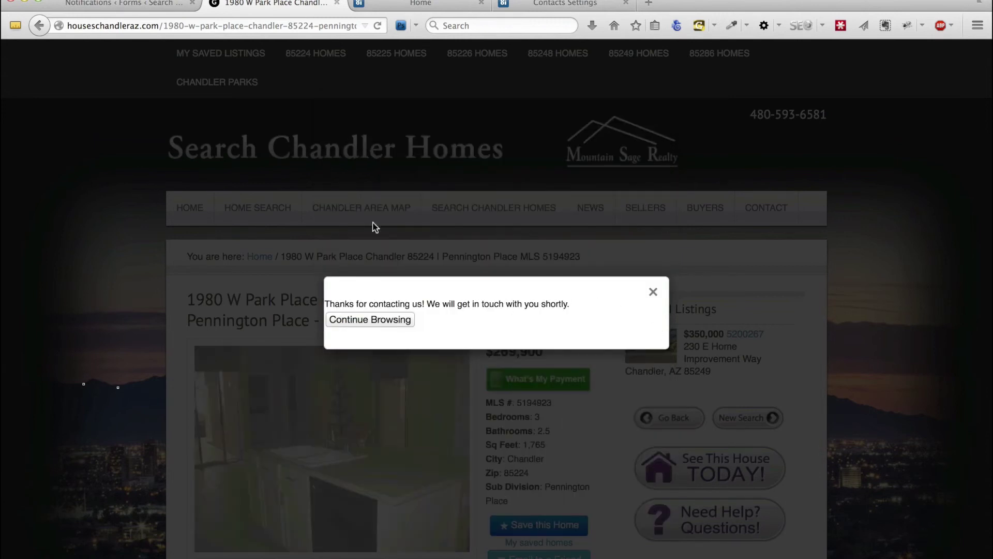
# Switch to the Top Producer 8i dashboard tab to look for the new lead
pyautogui.click(416, 3)
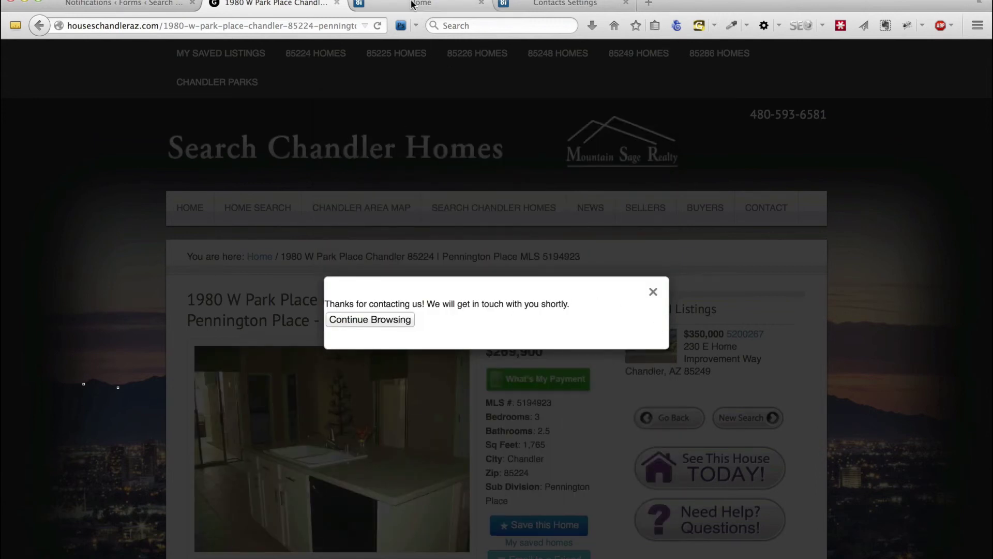